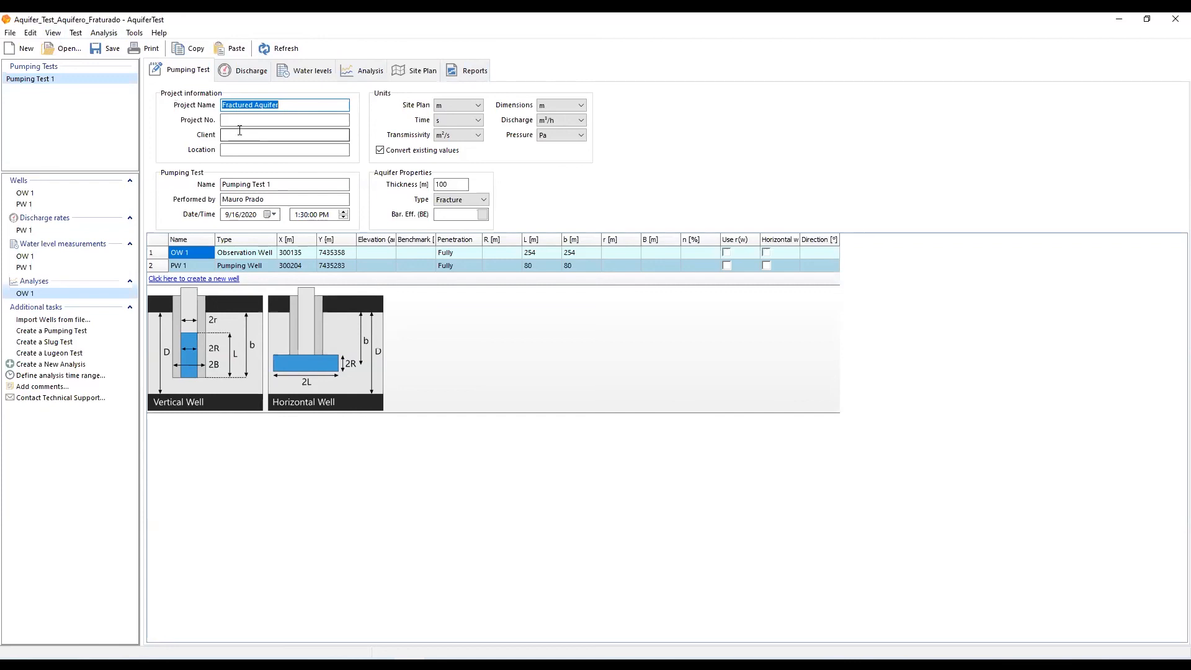
# Review the pumping test's project information, discharge and water level data, opening and closing the data import dialog
pyautogui.click(235, 120)
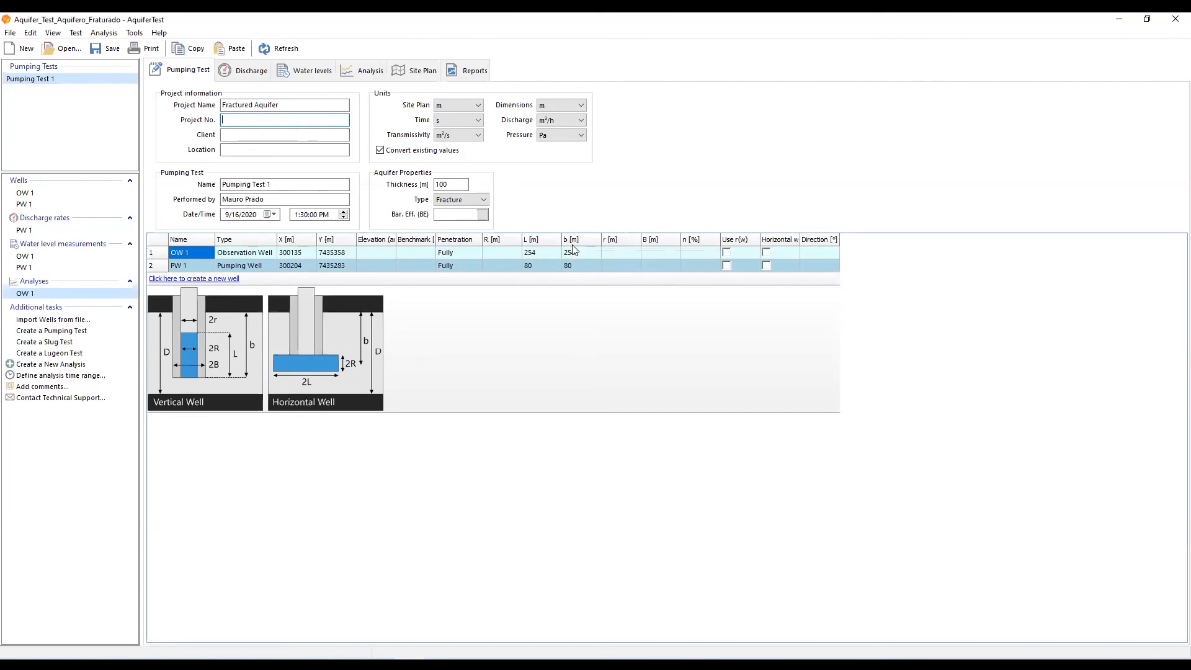
pyautogui.click(251, 70)
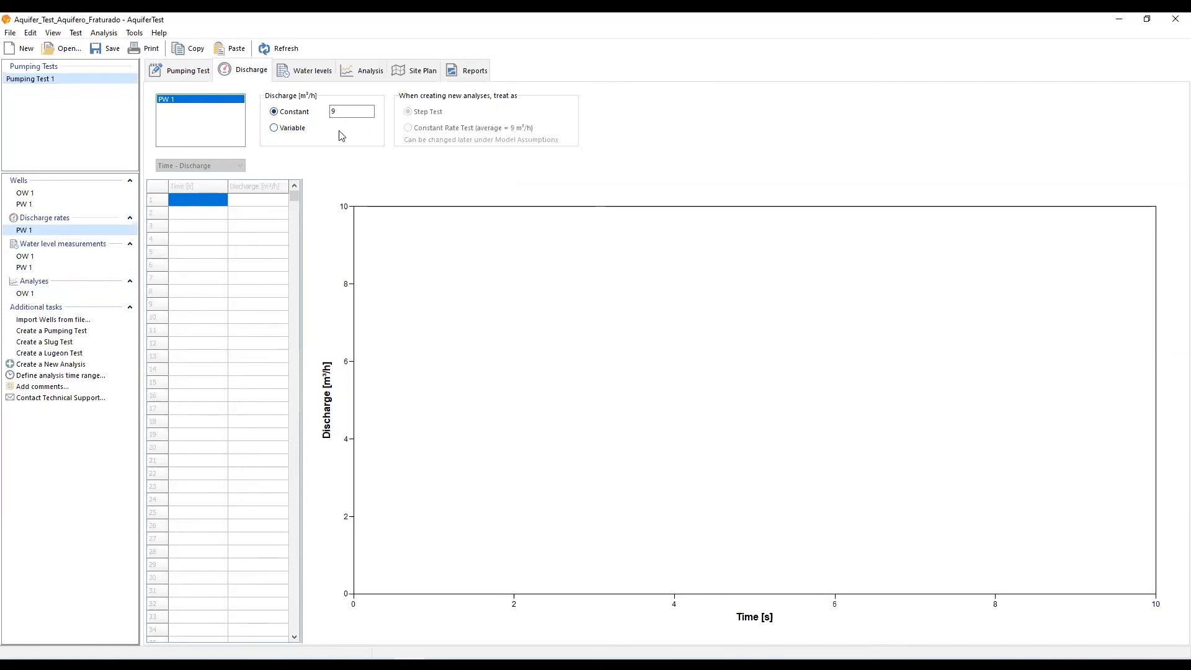
pyautogui.click(309, 75)
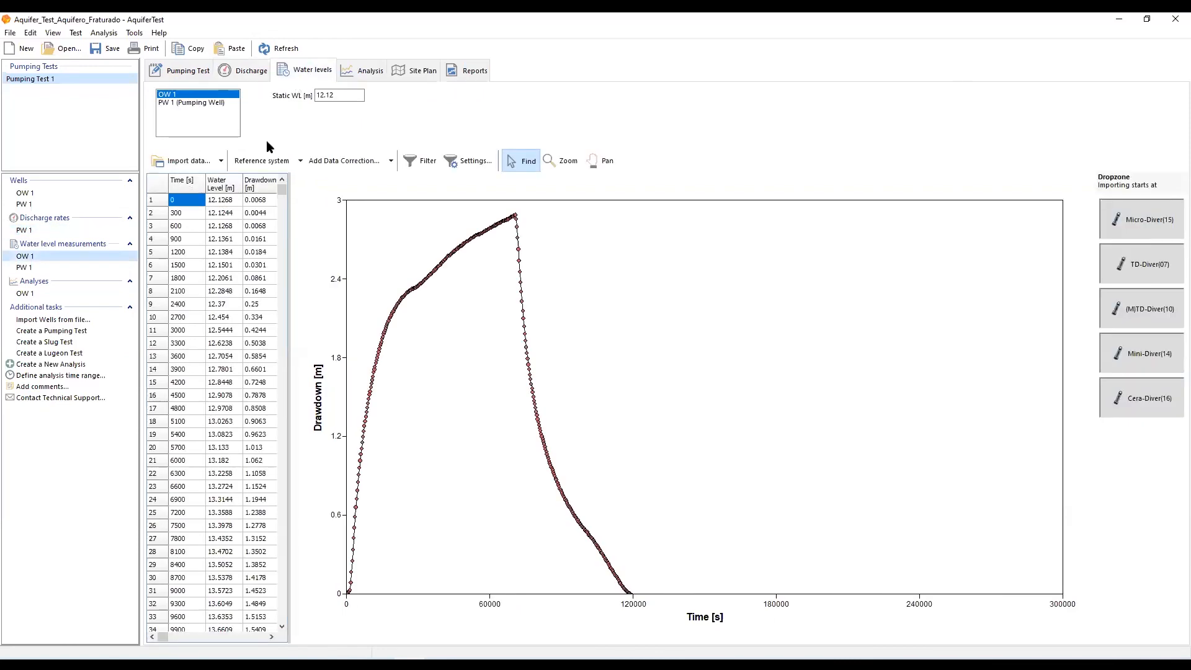
pyautogui.click(188, 162)
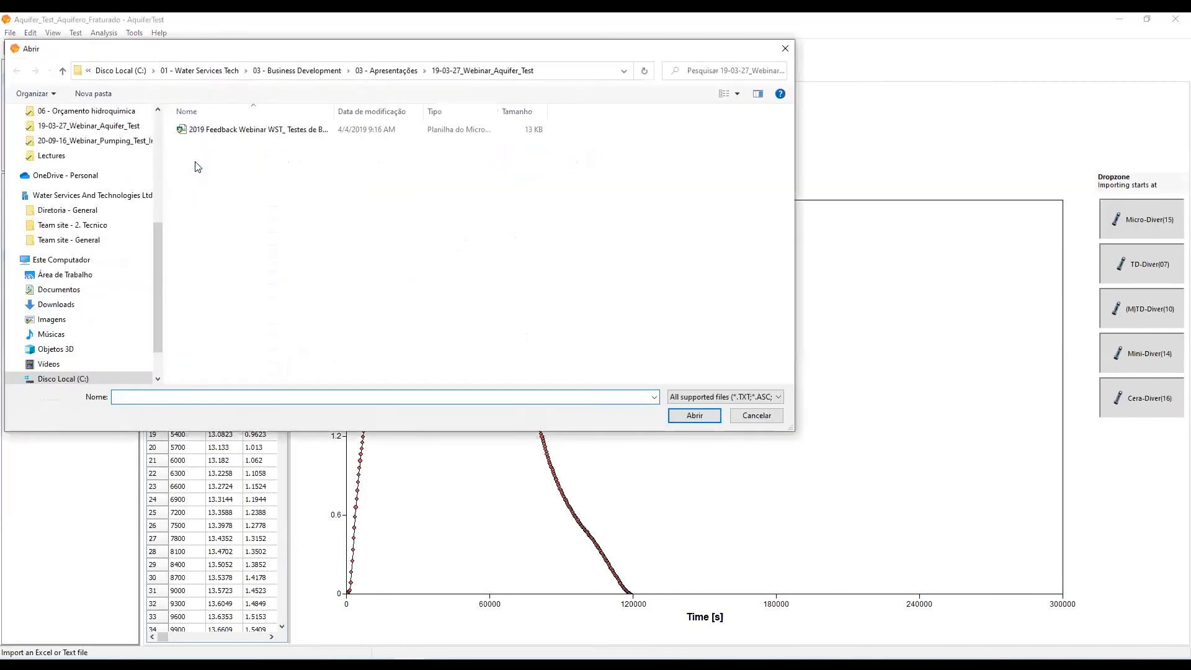
pyautogui.click(741, 418)
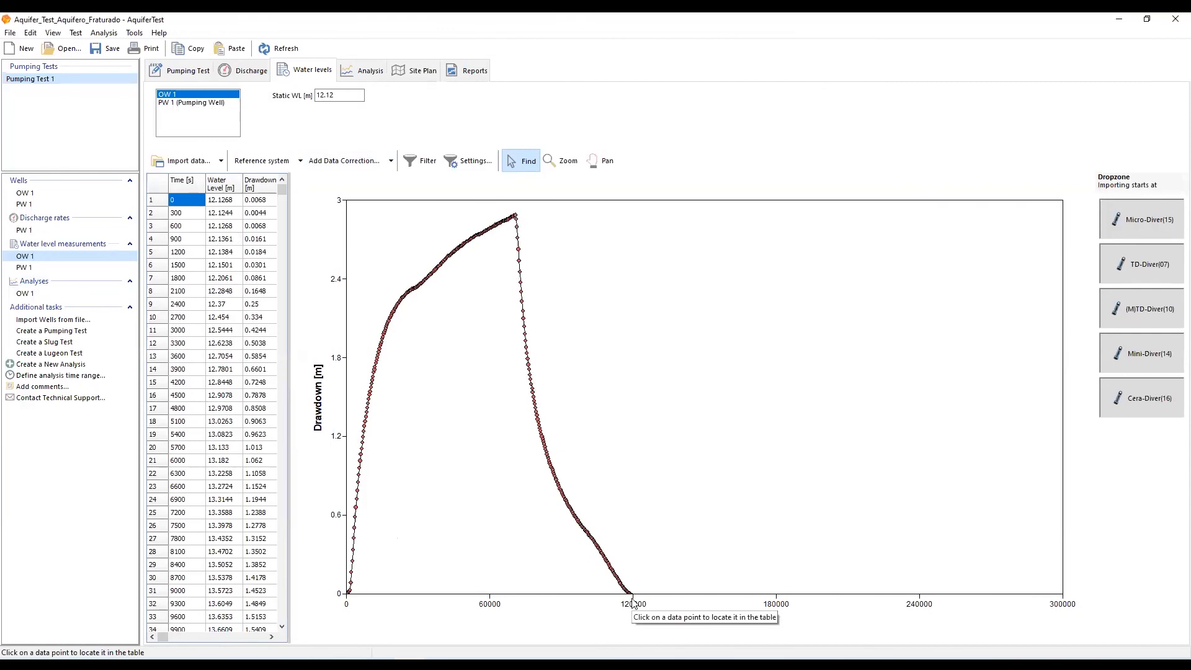
# Open the OW 1 analysis parameter controls and nudge the T and σ values up and back down
pyautogui.click(352, 69)
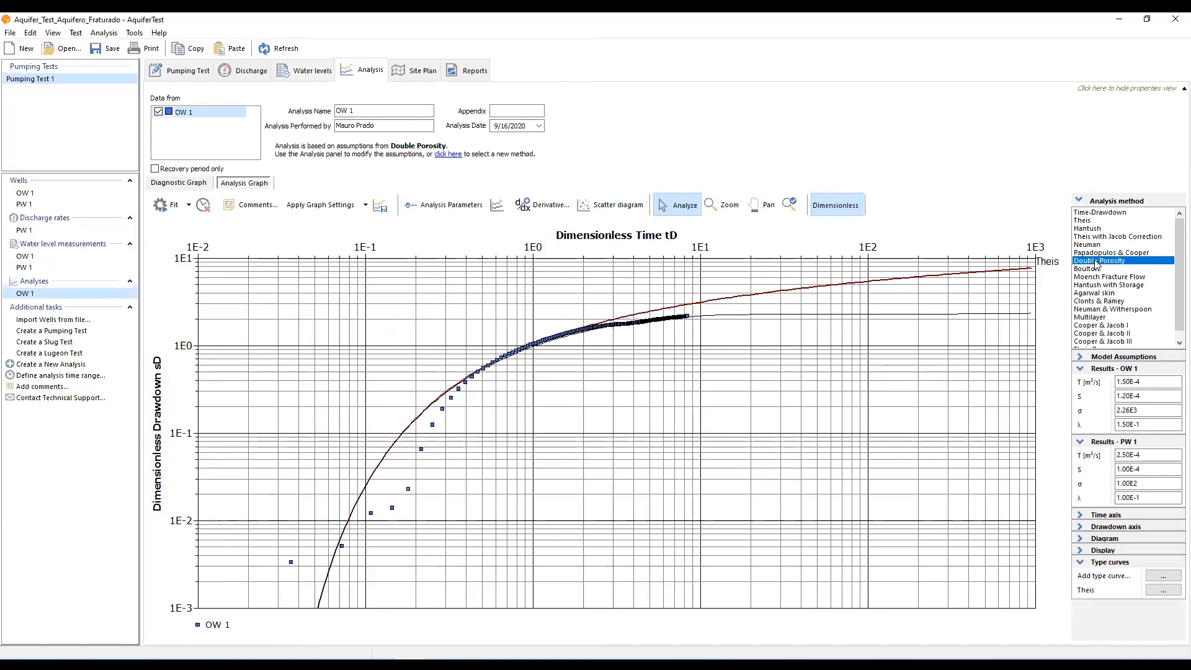
pyautogui.click(438, 213)
pyautogui.moveTo(611, 254); pyautogui.dragTo(626, 214)
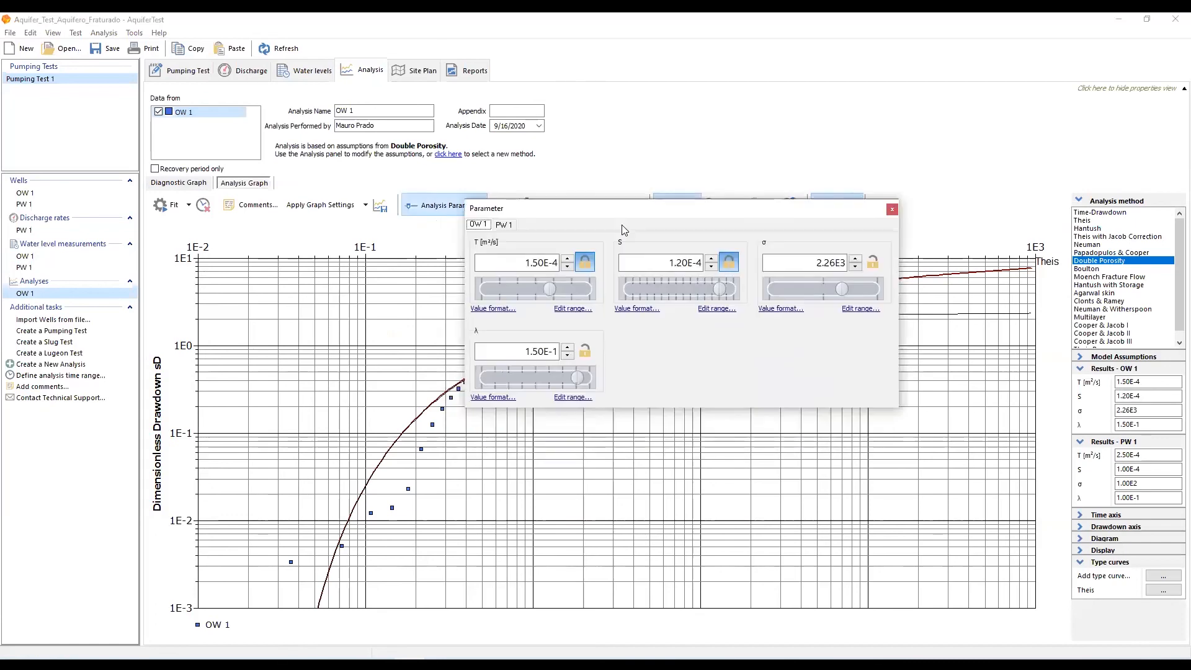
pyautogui.click(568, 259)
pyautogui.click(568, 267)
pyautogui.click(856, 267)
pyautogui.click(856, 266)
pyautogui.click(854, 259)
pyautogui.moveTo(753, 206); pyautogui.dragTo(750, 51)
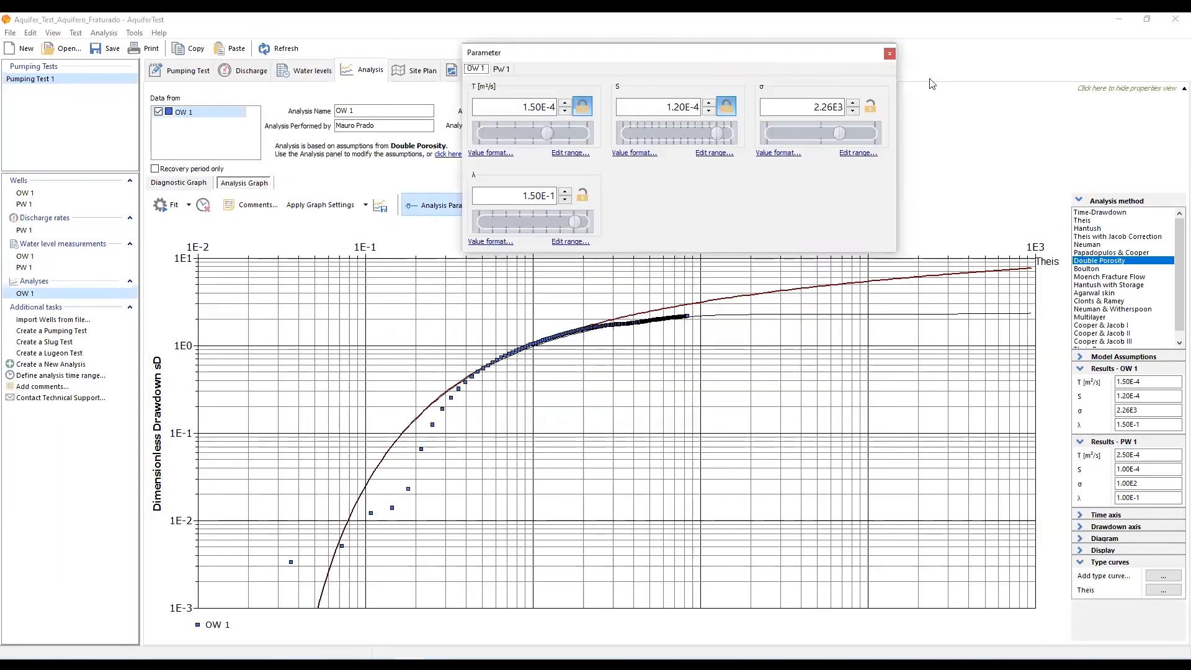
pyautogui.click(889, 56)
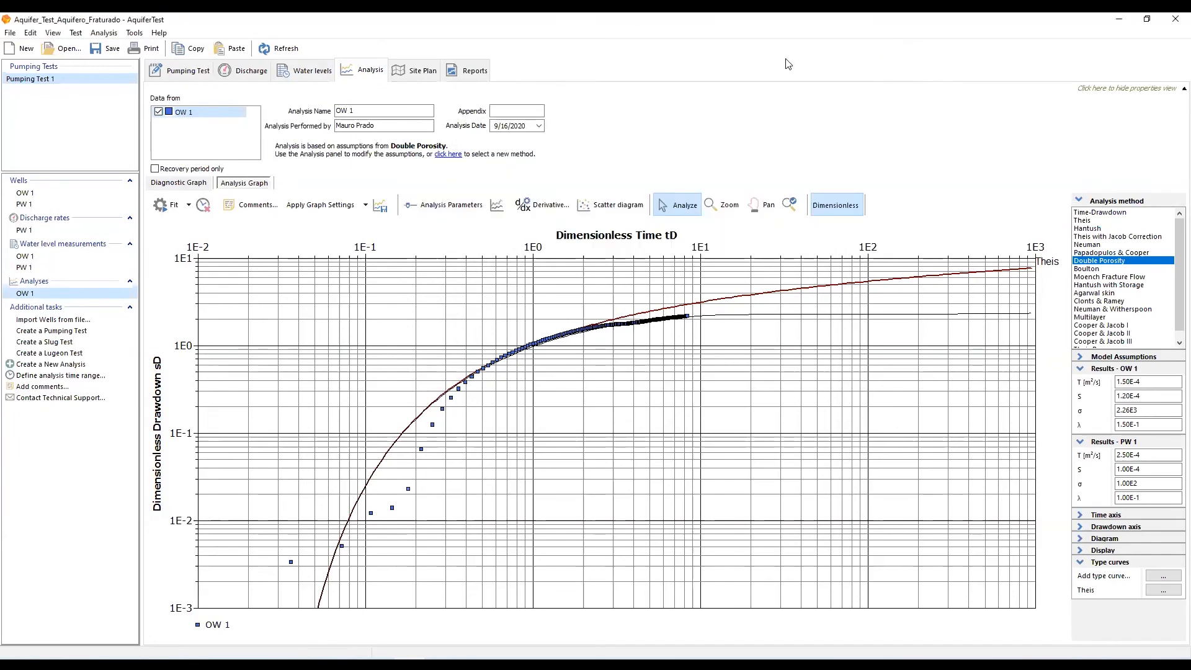
# Fit the Double Porosity type curve automatically to the OW 1 data and collapse the PW 1 results
pyautogui.click(164, 211)
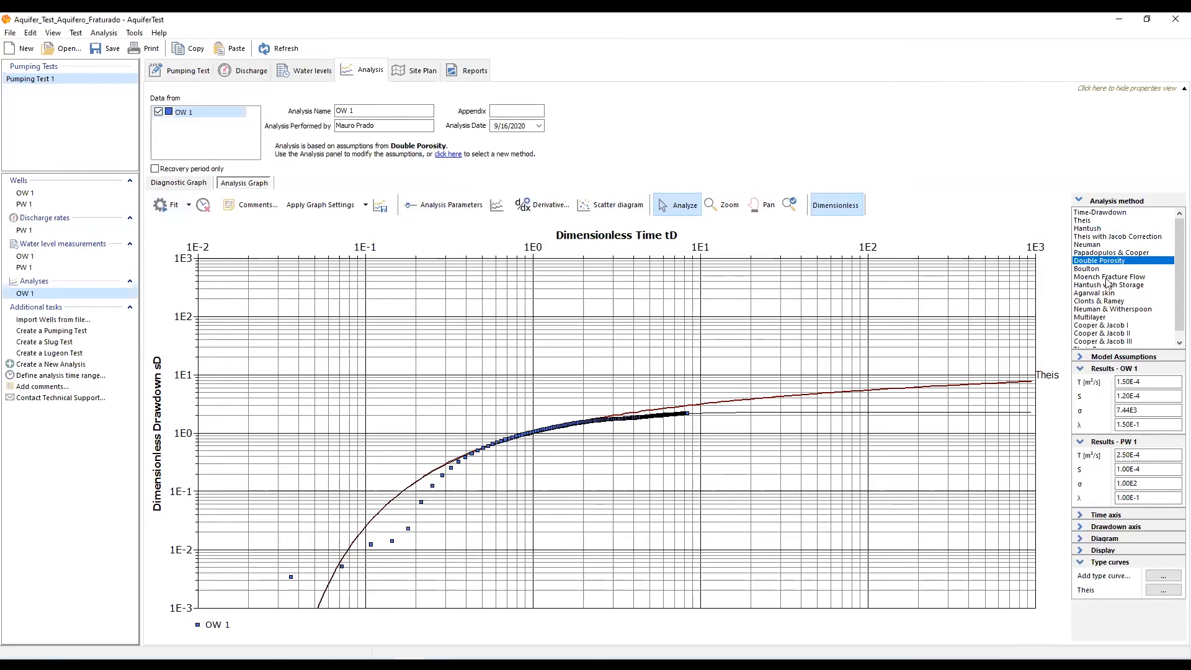
pyautogui.click(1079, 442)
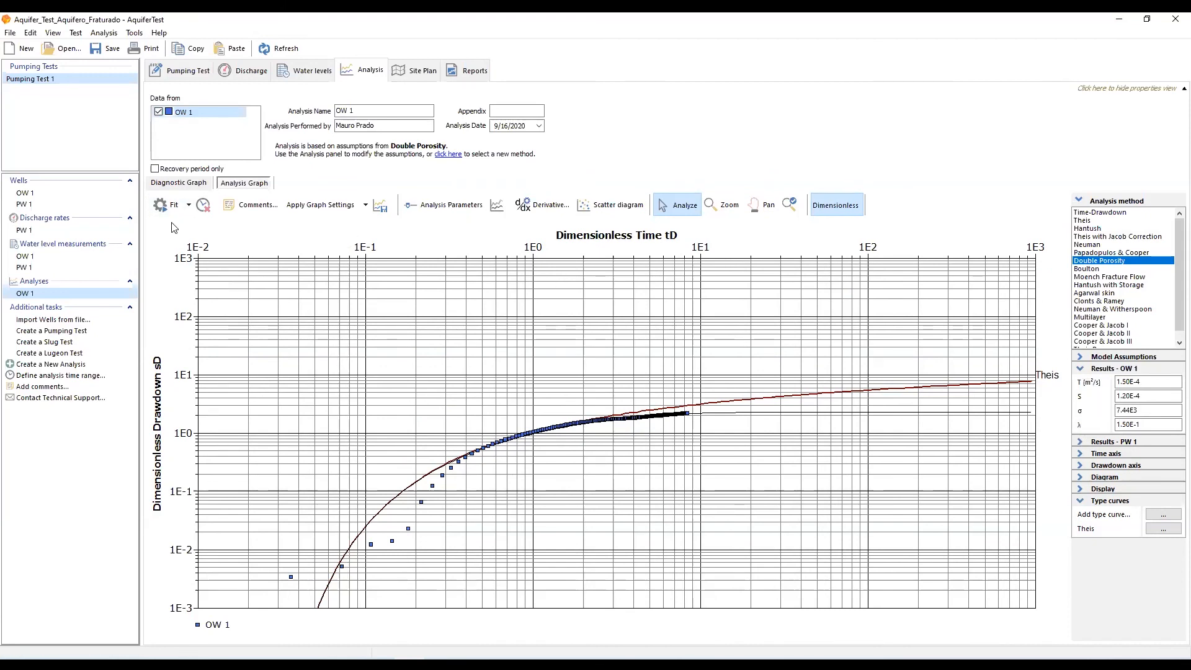
# Compare the OW 1 data with the type curves on the diagnostic graph before returning to the analysis graph
pyautogui.click(170, 189)
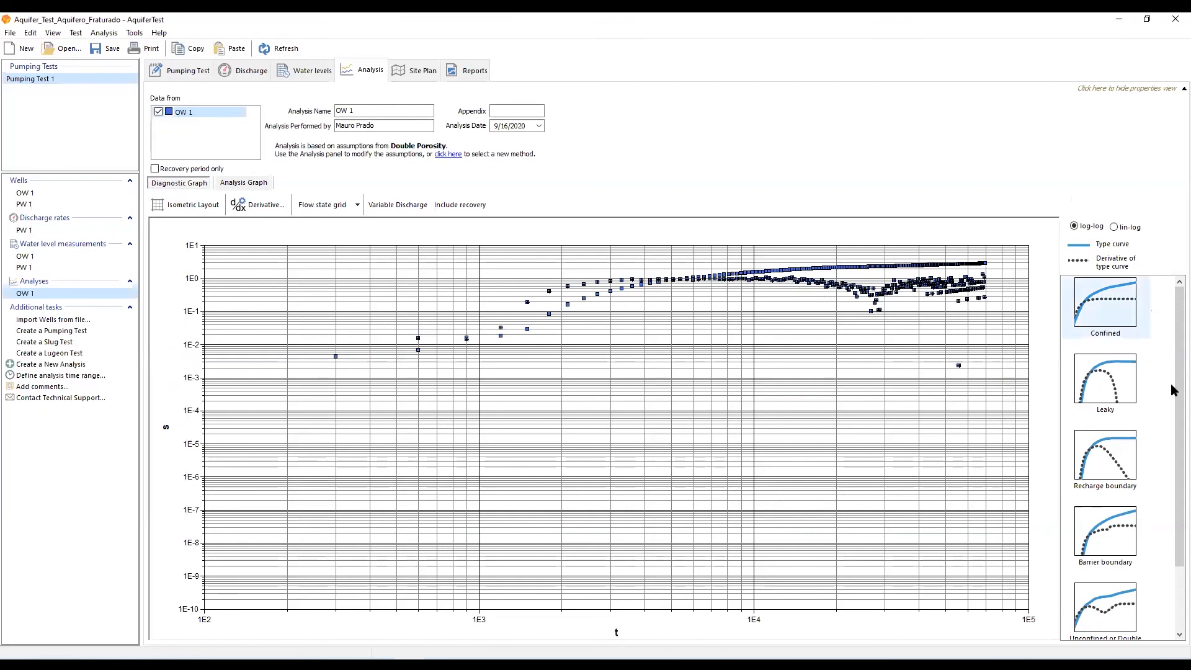
pyautogui.moveTo(1173, 391); pyautogui.dragTo(1170, 478)
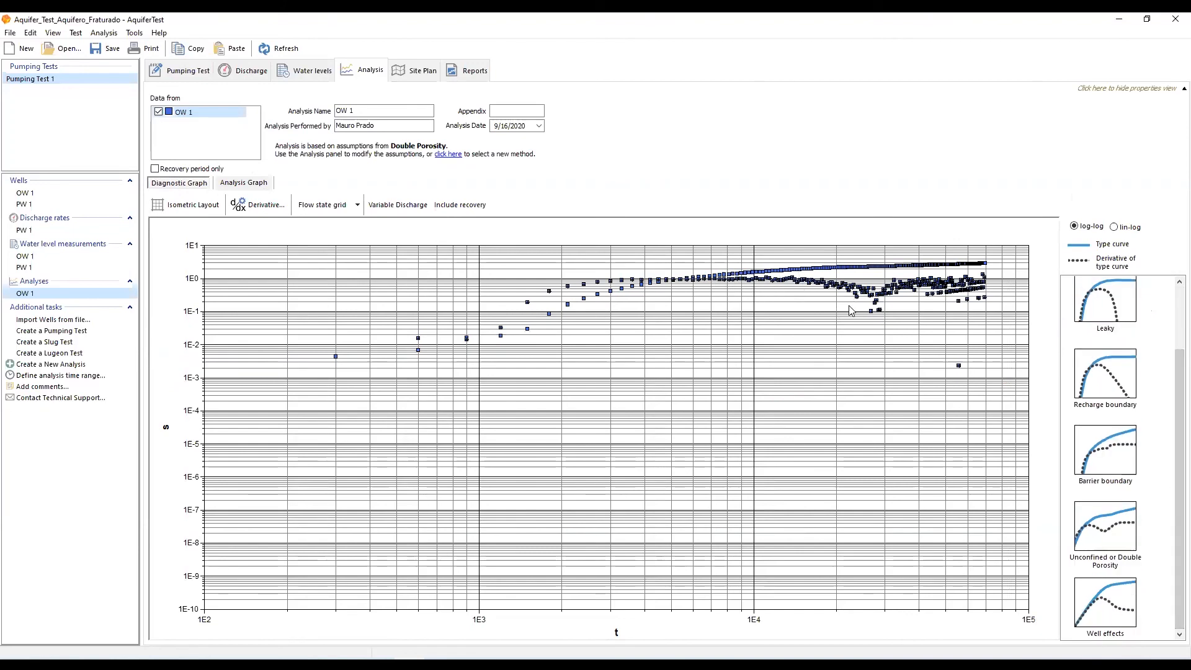
pyautogui.moveTo(1173, 415); pyautogui.dragTo(1176, 342)
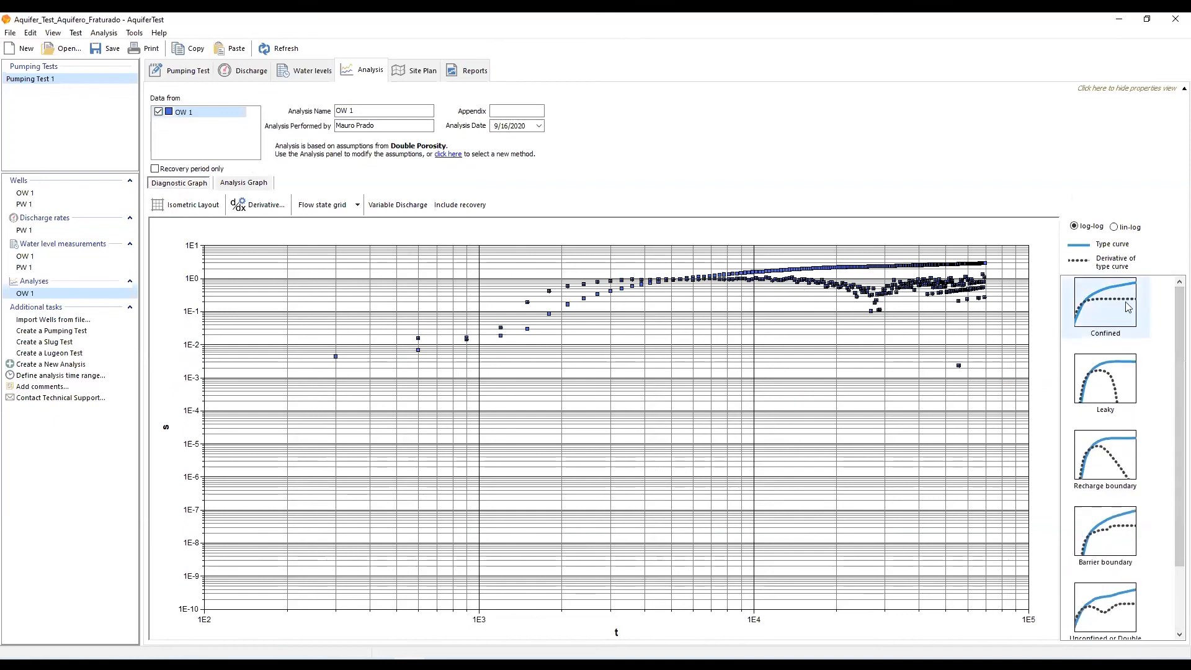
pyautogui.moveTo(1172, 380); pyautogui.dragTo(1173, 447)
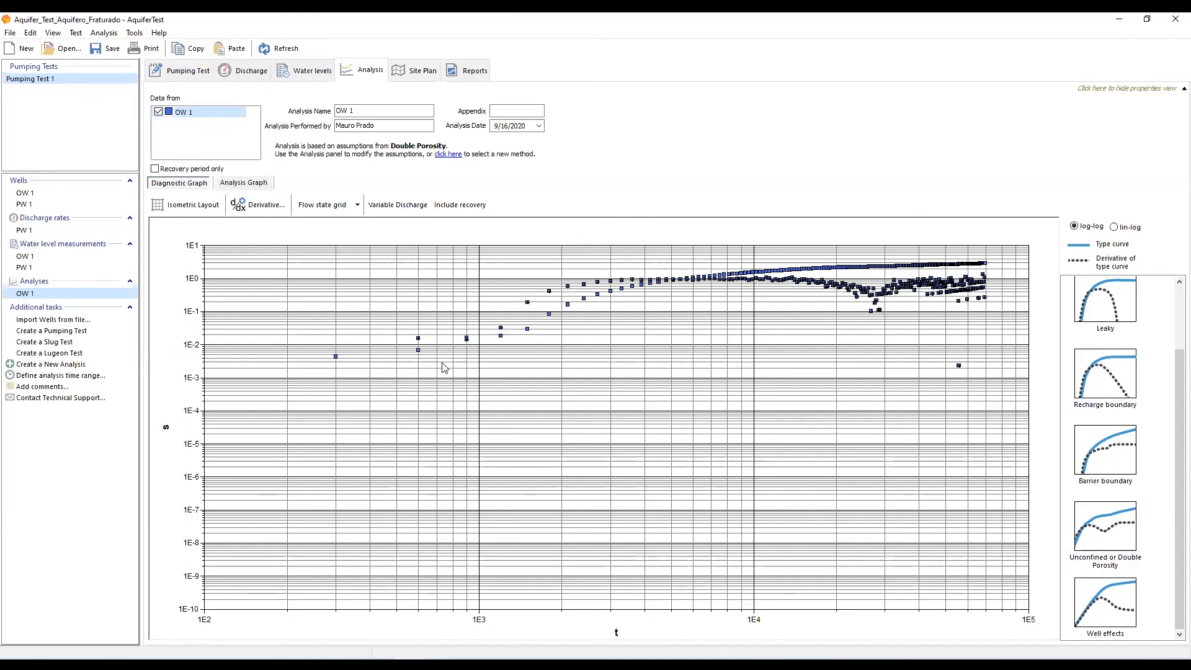
pyautogui.click(244, 183)
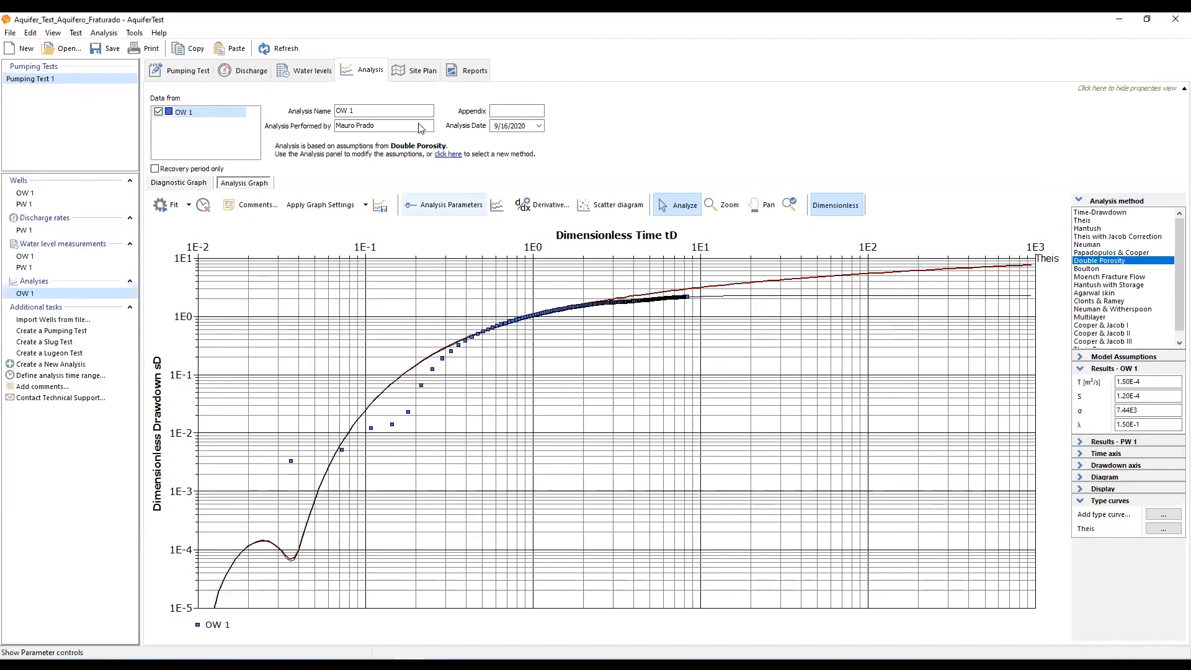
# Recalculate the site plan's drawdown contour lines using the OW 1 analysis at well OW 1
pyautogui.click(417, 75)
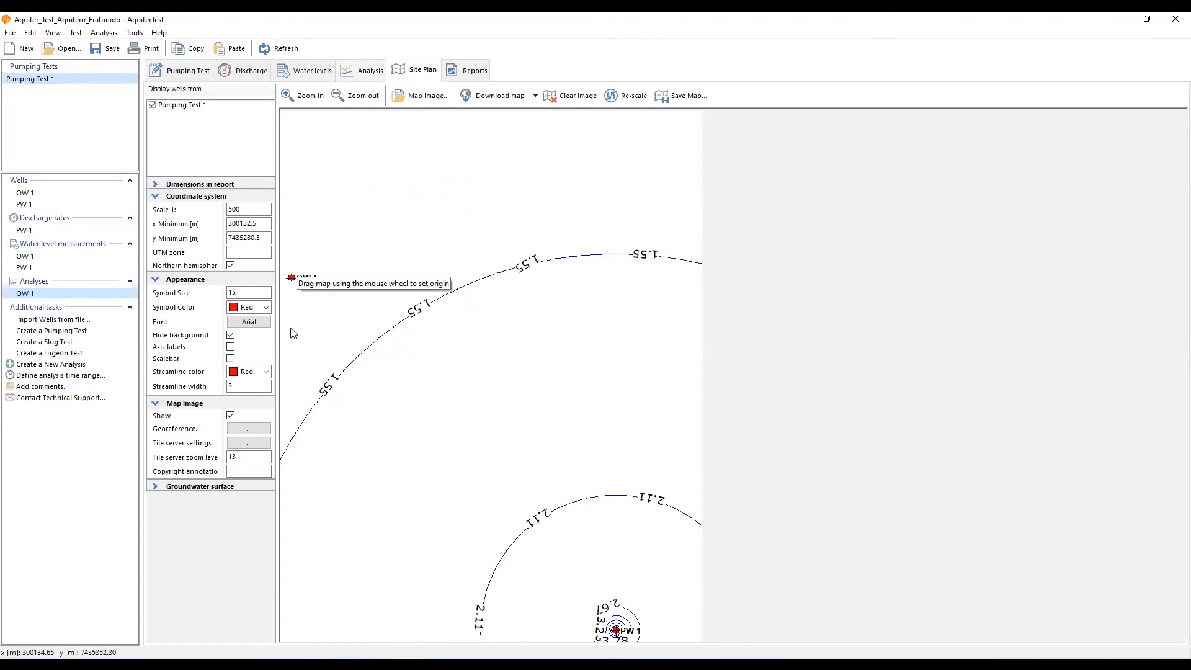
pyautogui.click(156, 487)
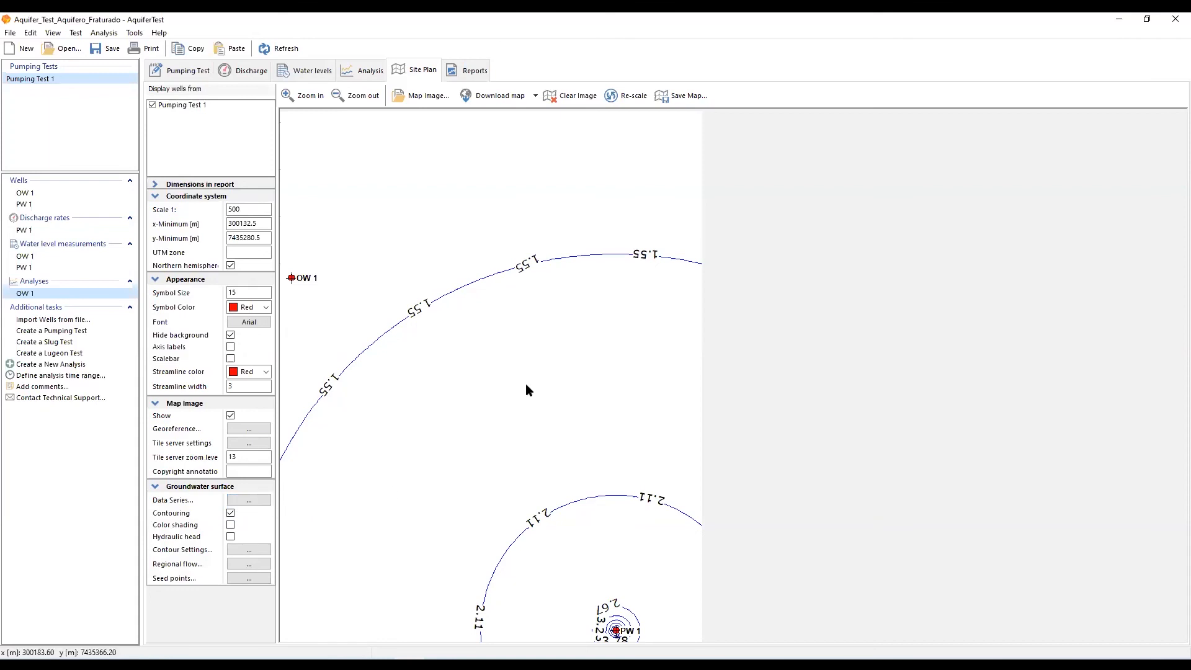
pyautogui.click(246, 500)
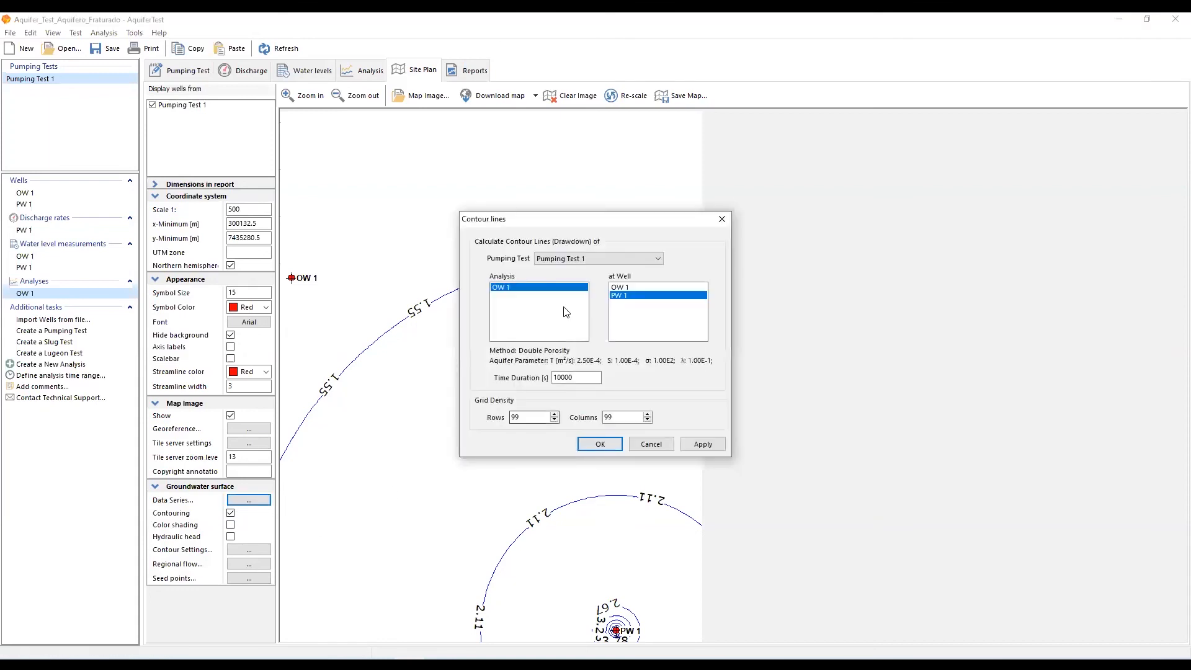
pyautogui.click(629, 287)
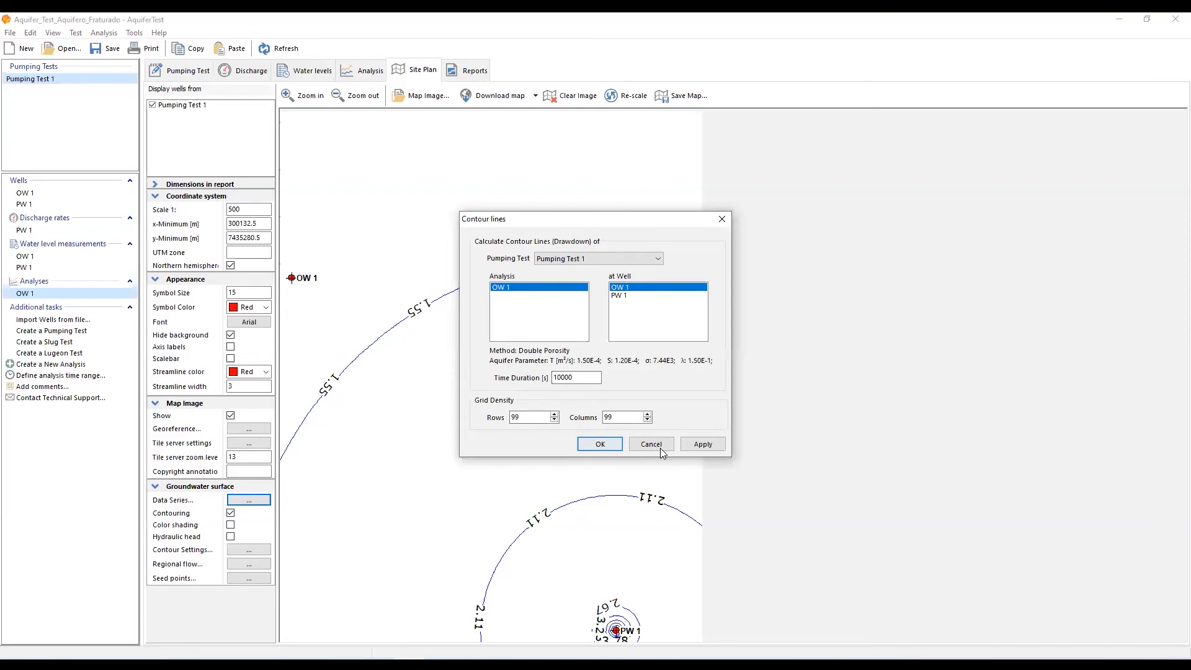
pyautogui.click(703, 444)
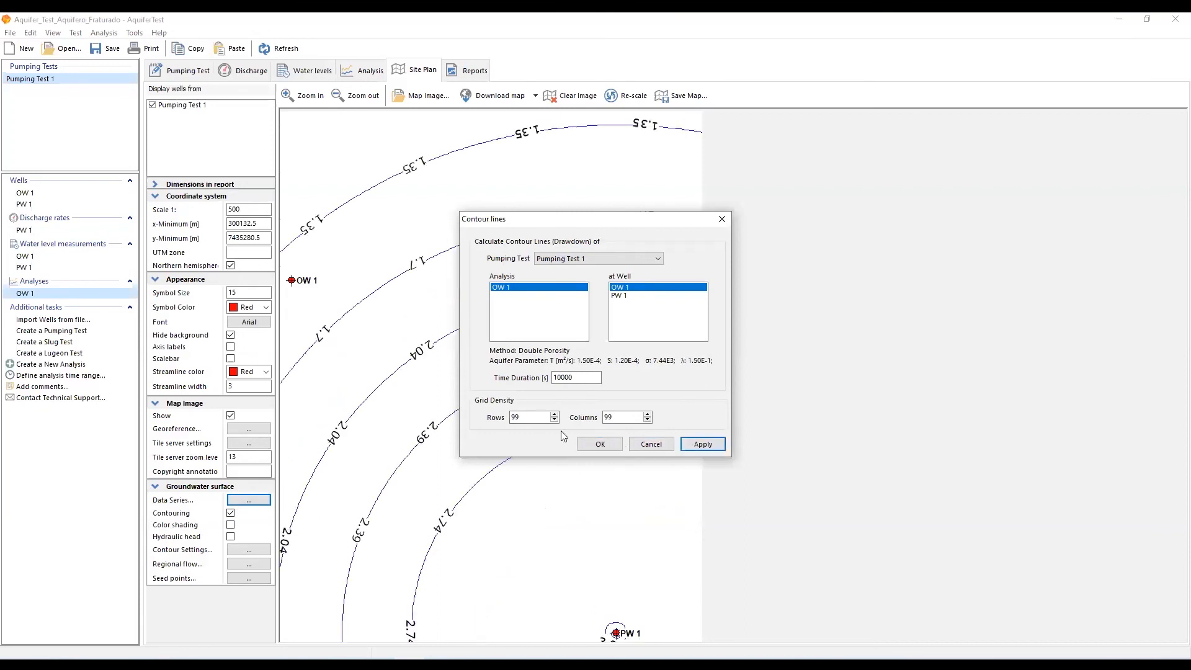
pyautogui.click(600, 445)
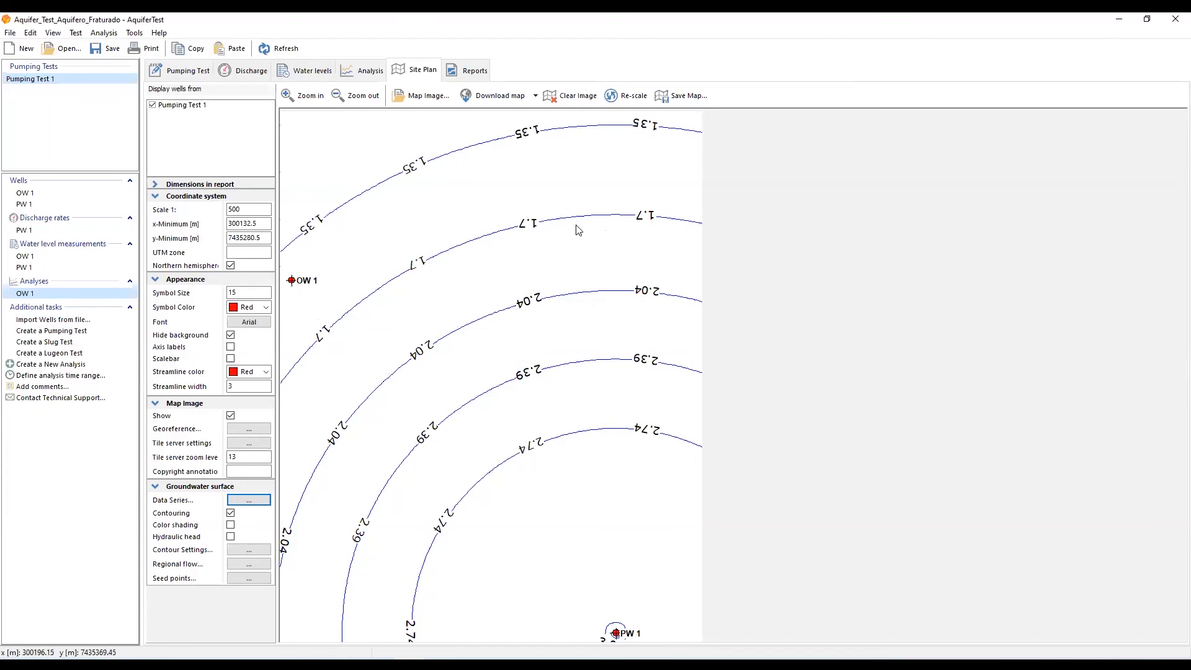
# Preview the pumping test analysis report enlarged and scroll through its graph and results table
pyautogui.click(477, 71)
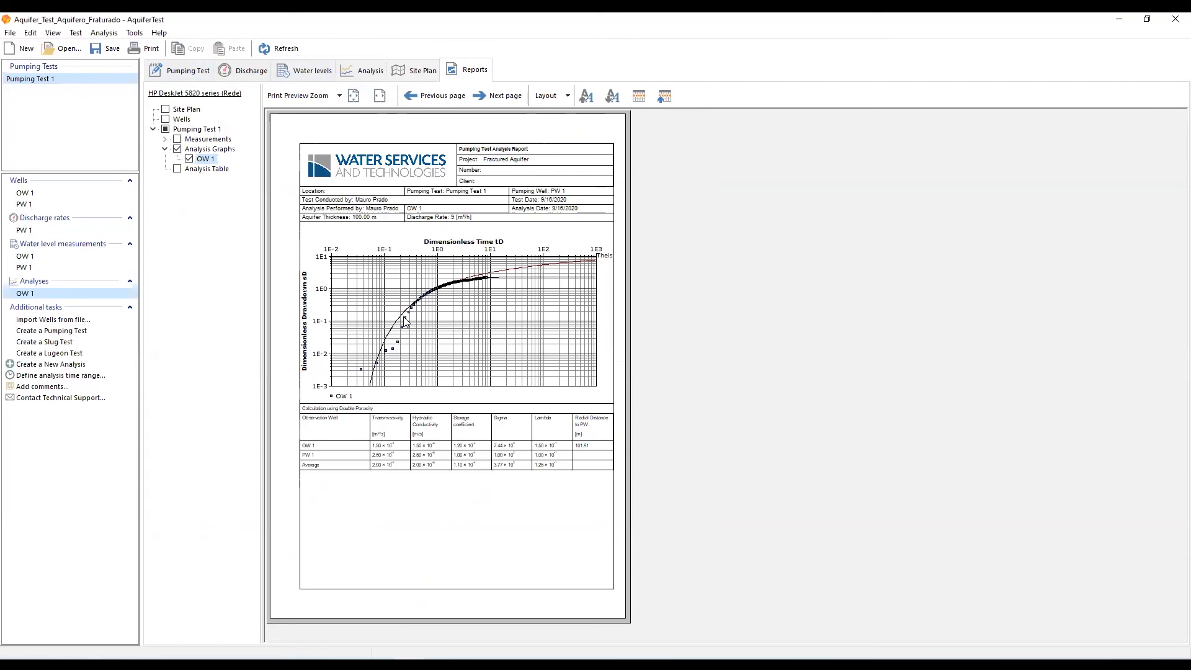
pyautogui.click(315, 97)
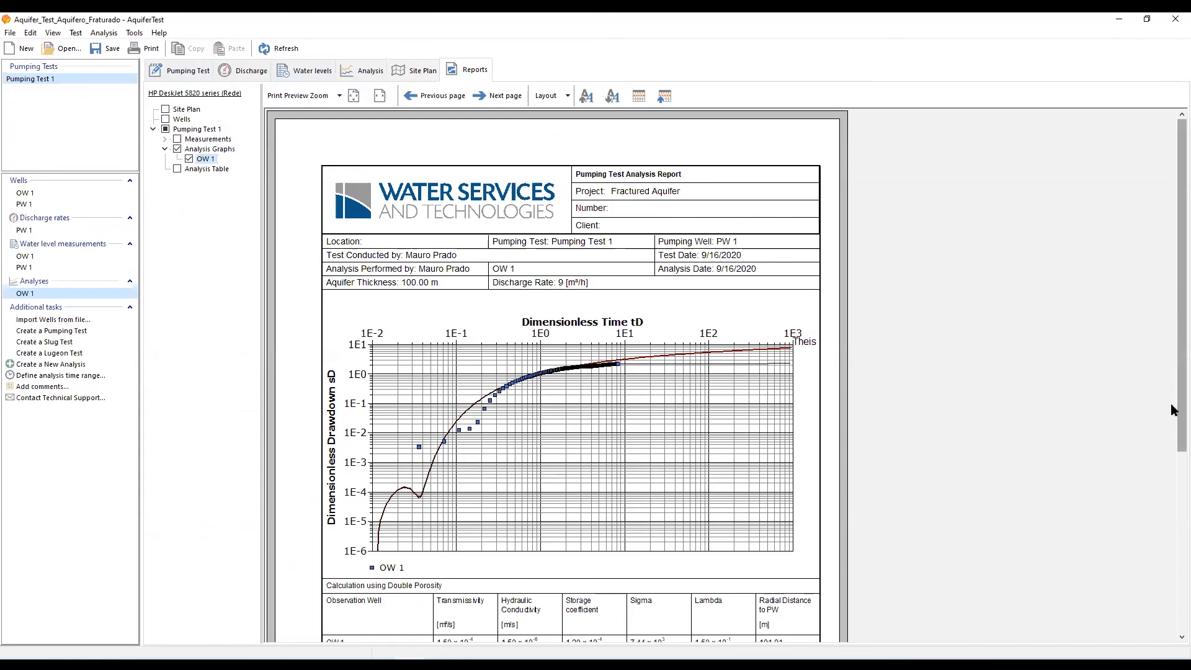
pyautogui.moveTo(1172, 328); pyautogui.dragTo(1159, 479)
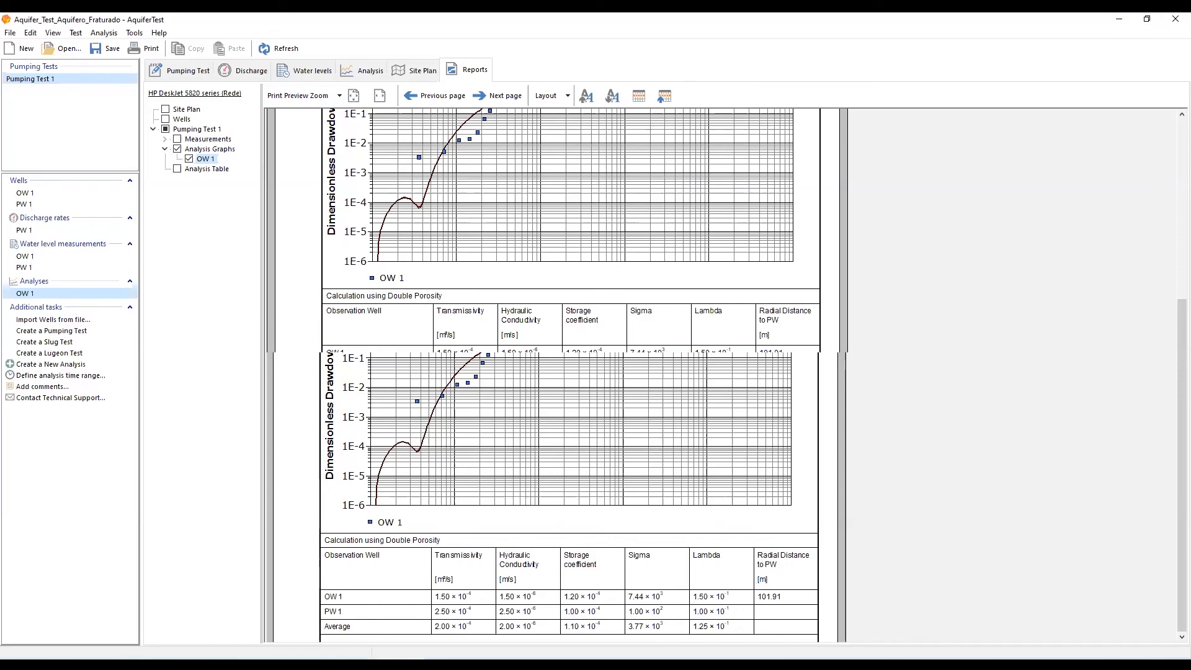
# Switch to the PowerPoint presentation and show the AquiferTest Example slide full screen
pyautogui.moveTo(257, 664)
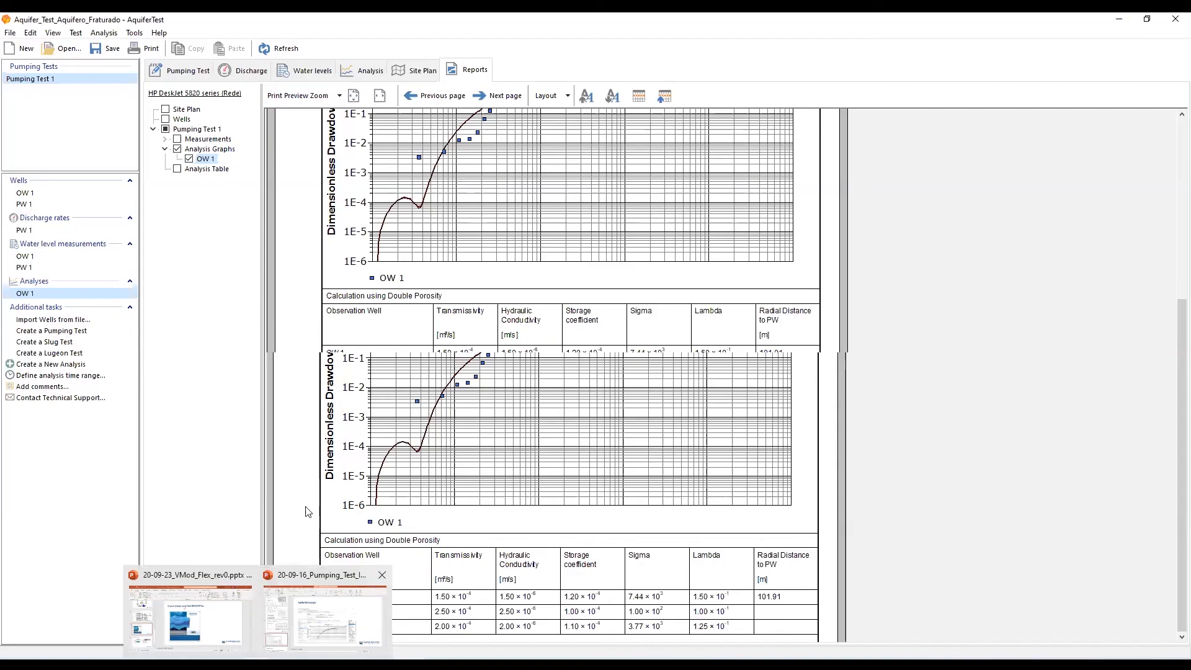
pyautogui.click(324, 617)
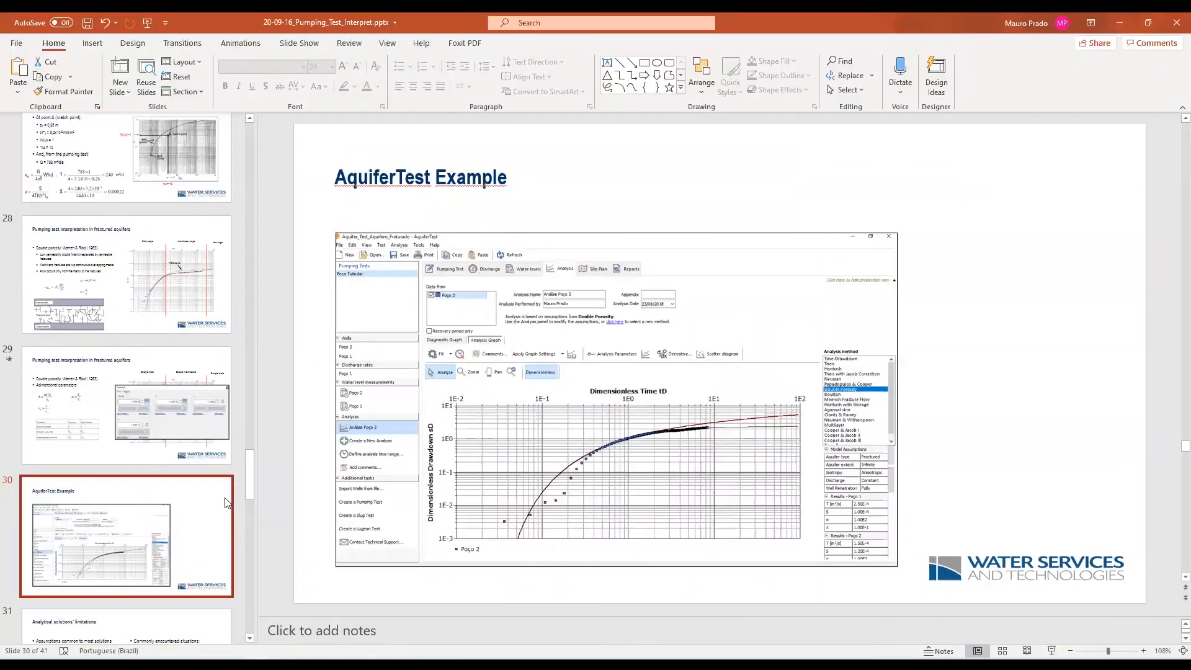
pyautogui.click(1053, 651)
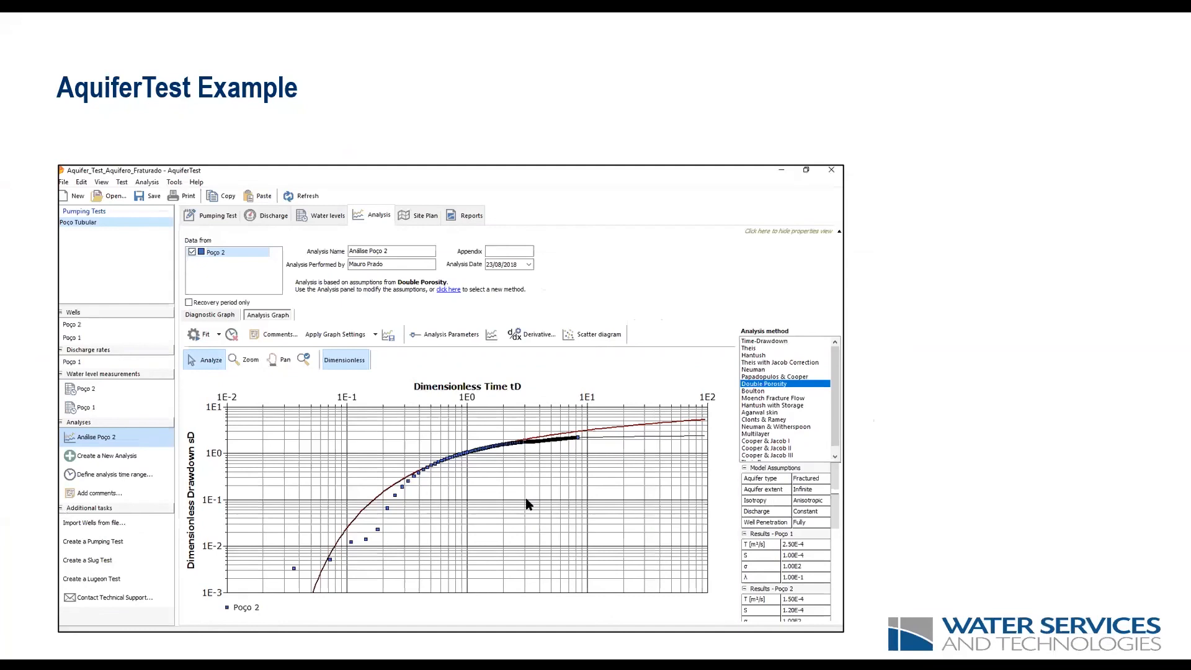